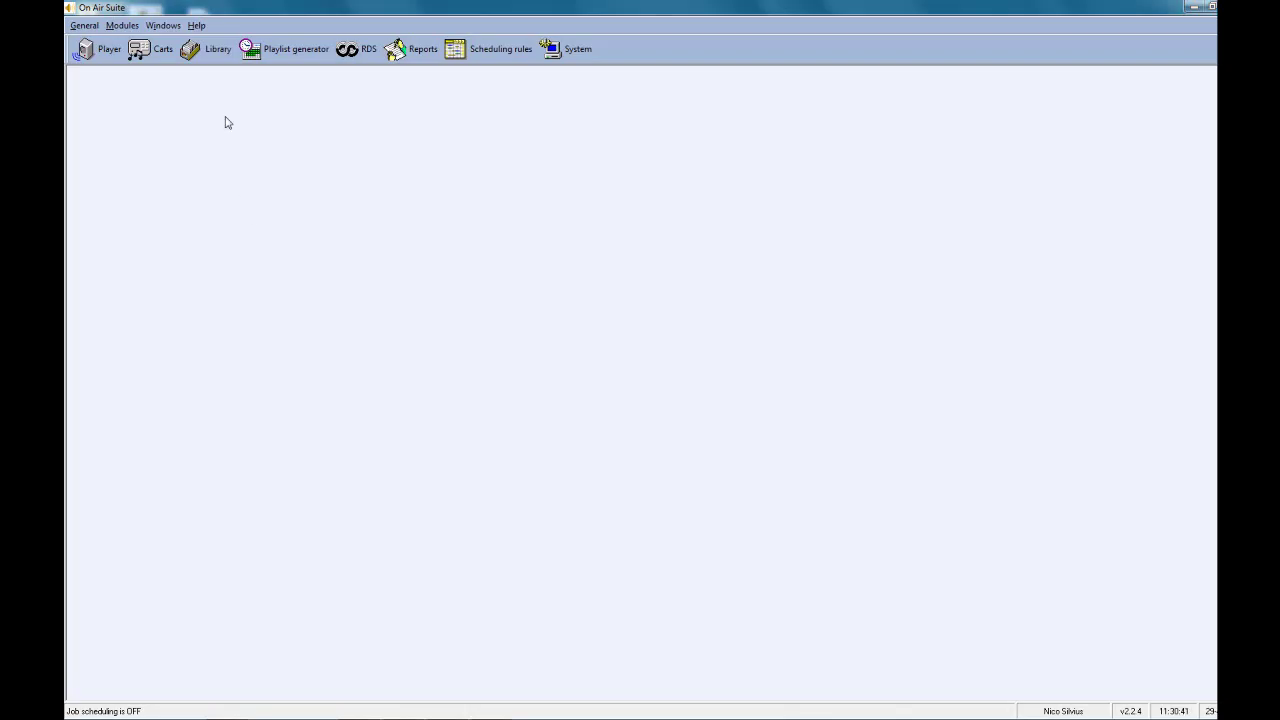
Step: In the maximized Library's Voicetracks list, start a new item with command type Voice track
left_click(215, 53)
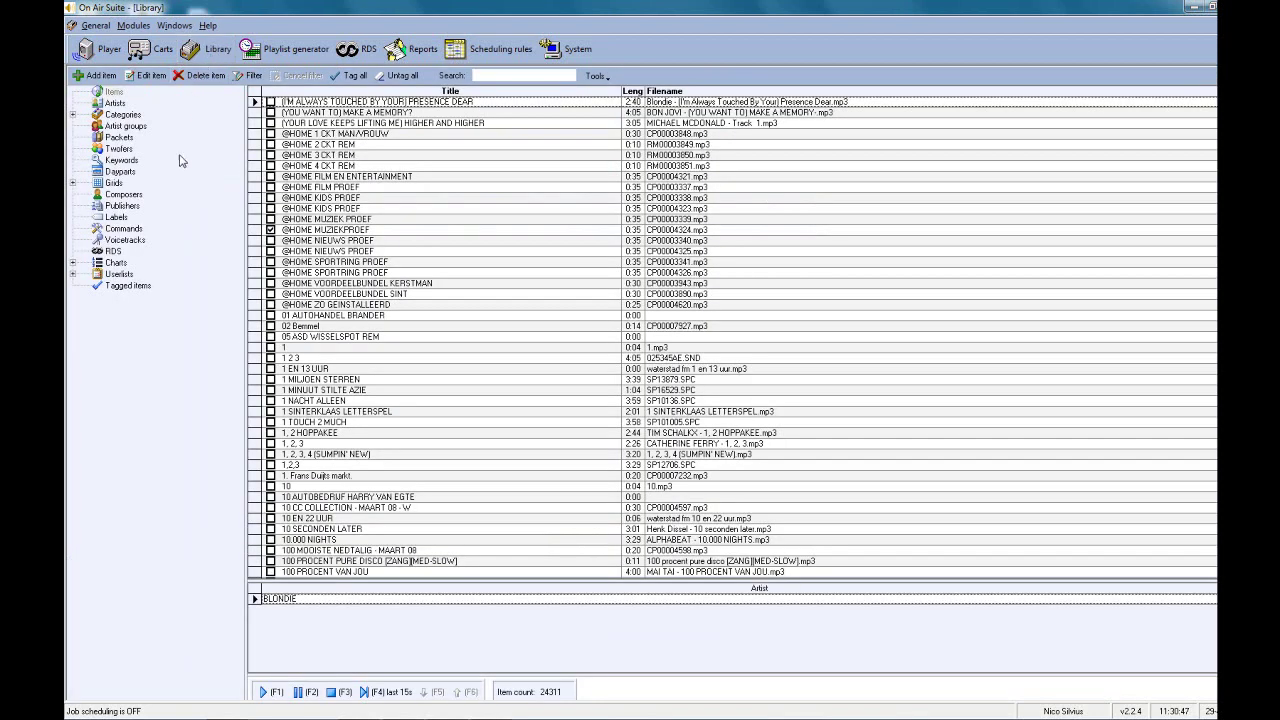
left_click(127, 243)
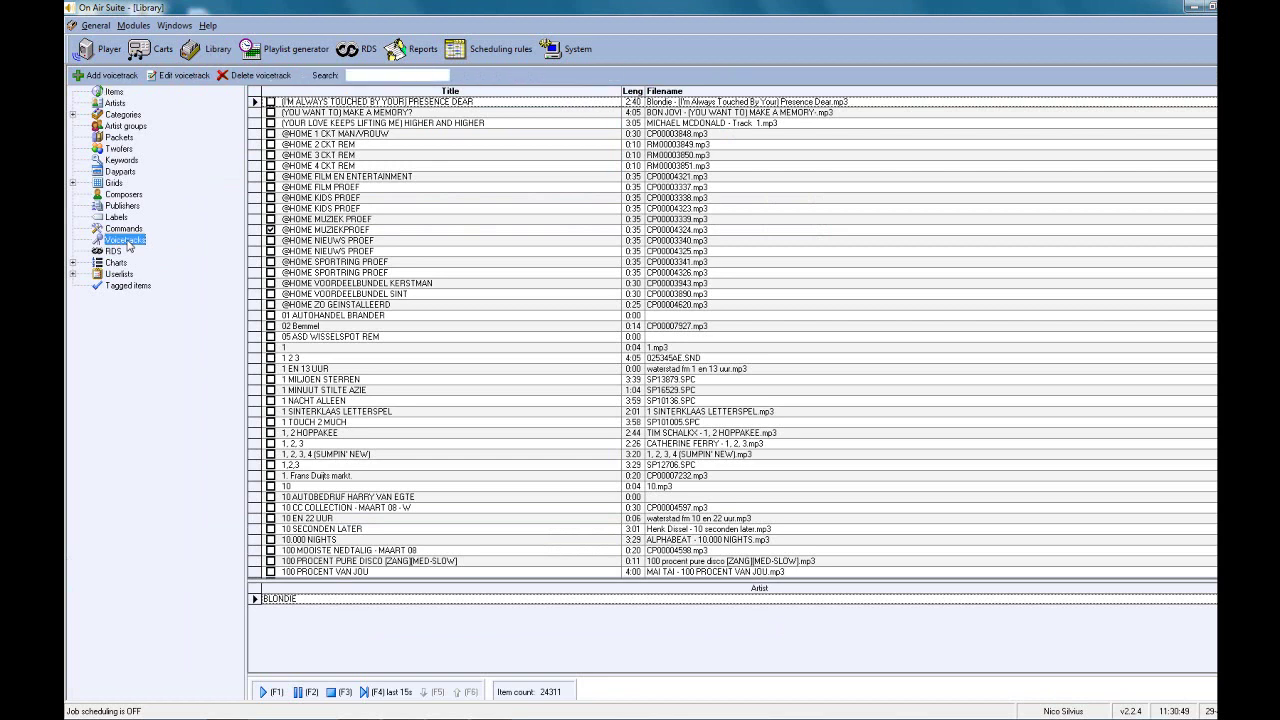
left_click(133, 78)
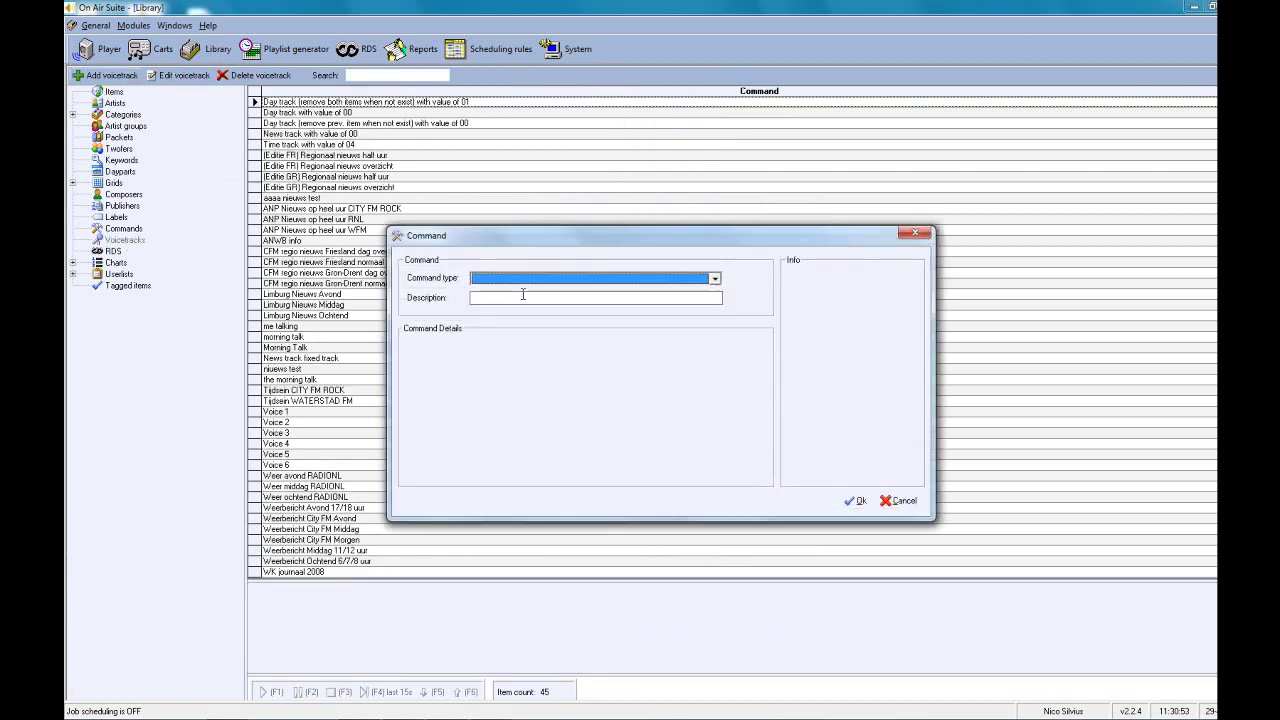
left_click(715, 278)
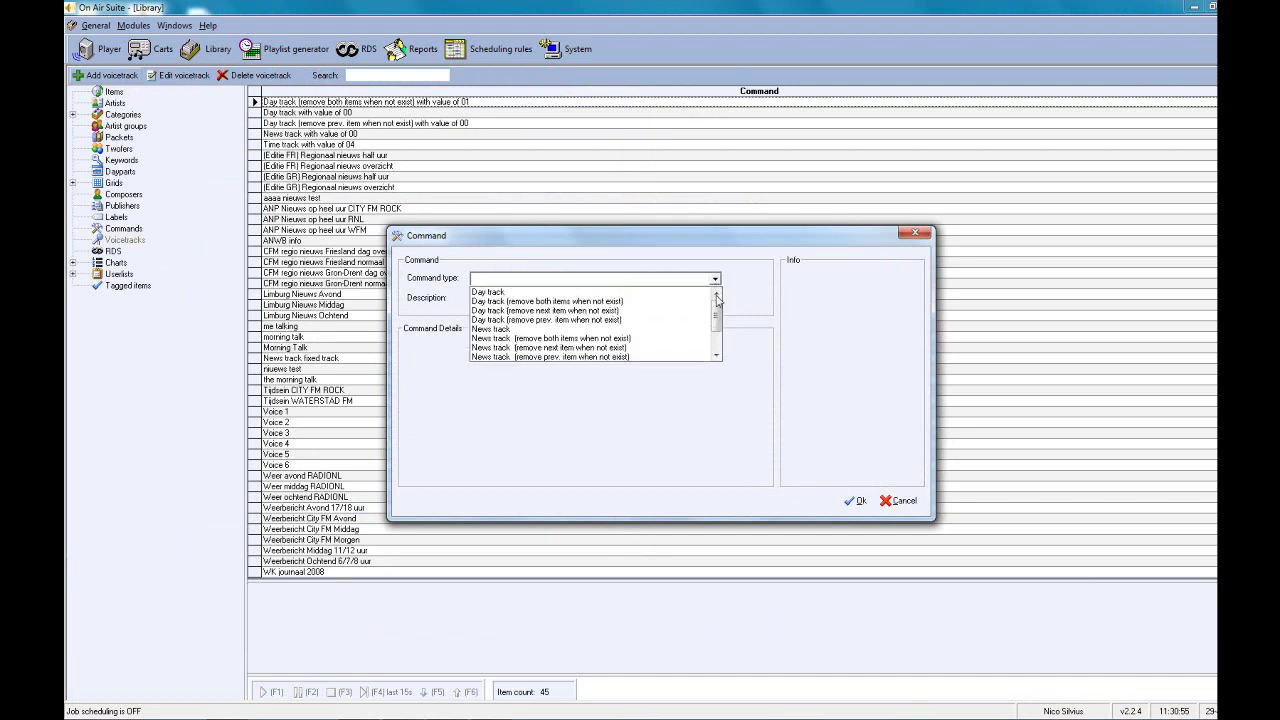
left_click_drag(718, 316, 717, 335)
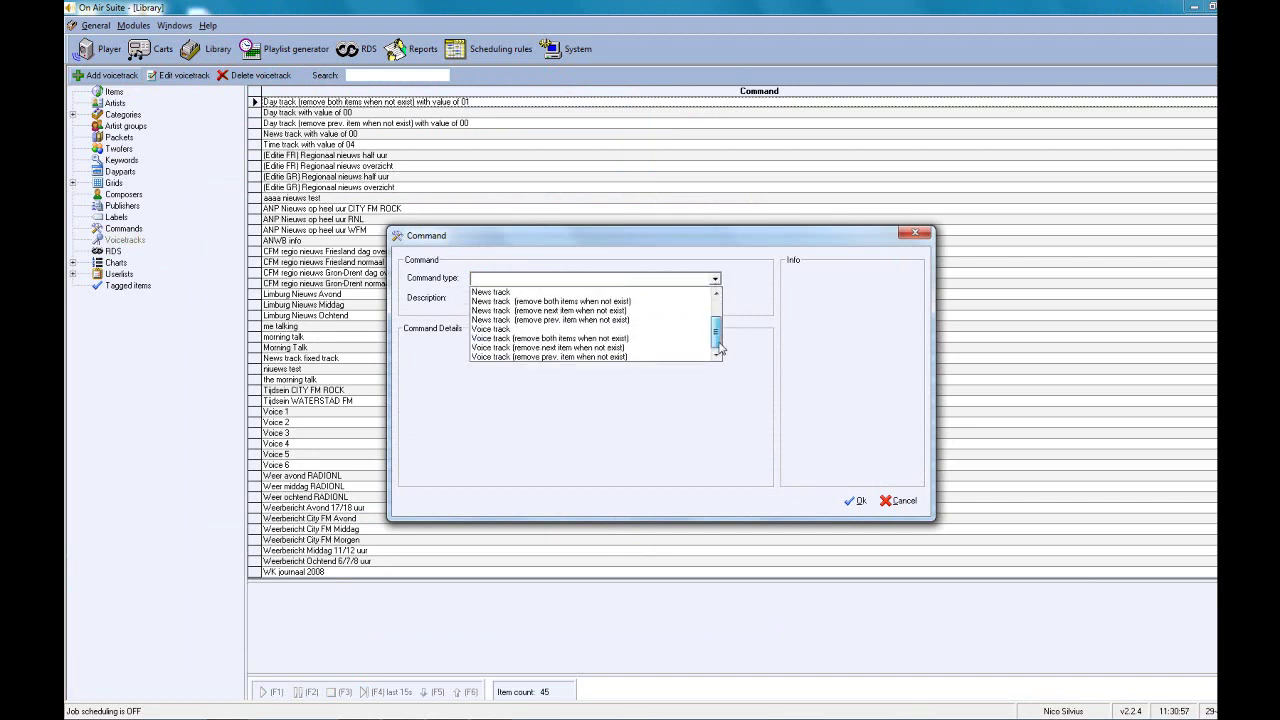
left_click(636, 329)
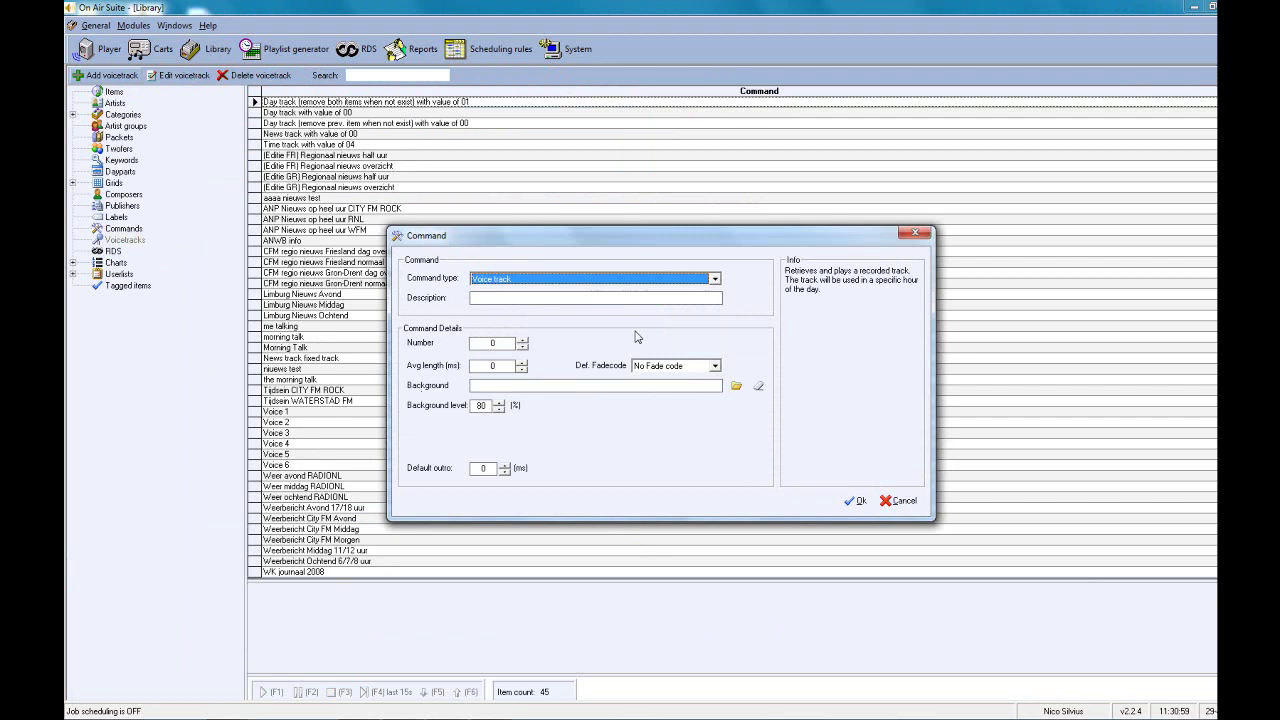
Step: Describe it as 'Daan talking', set its default fade code to Voicetracking, and save
left_click(632, 300)
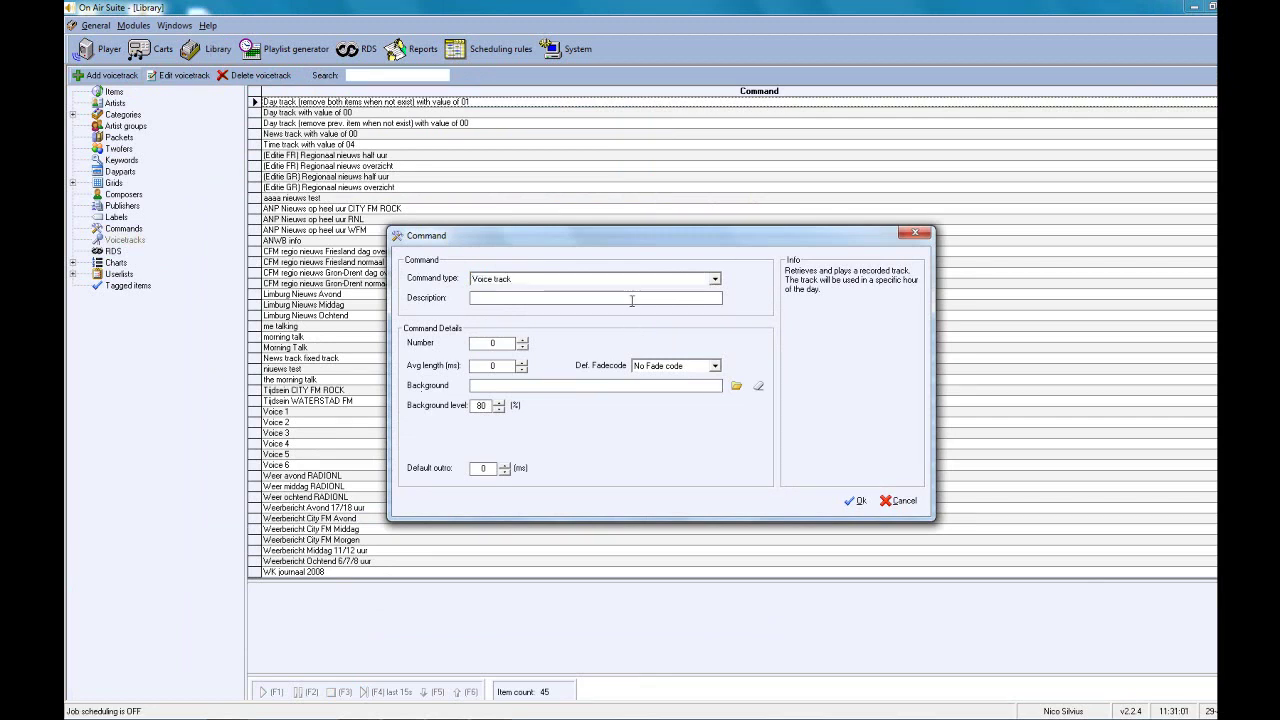
type("Daan talking")
left_click(716, 370)
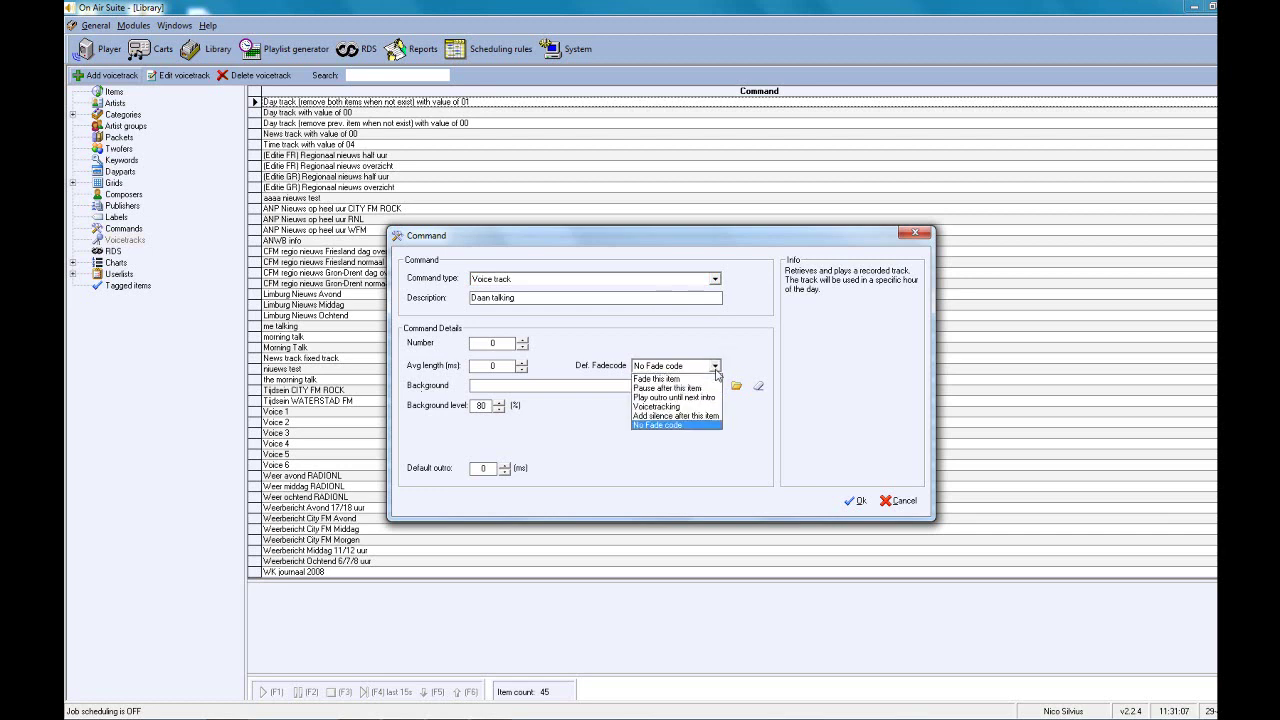
left_click(709, 408)
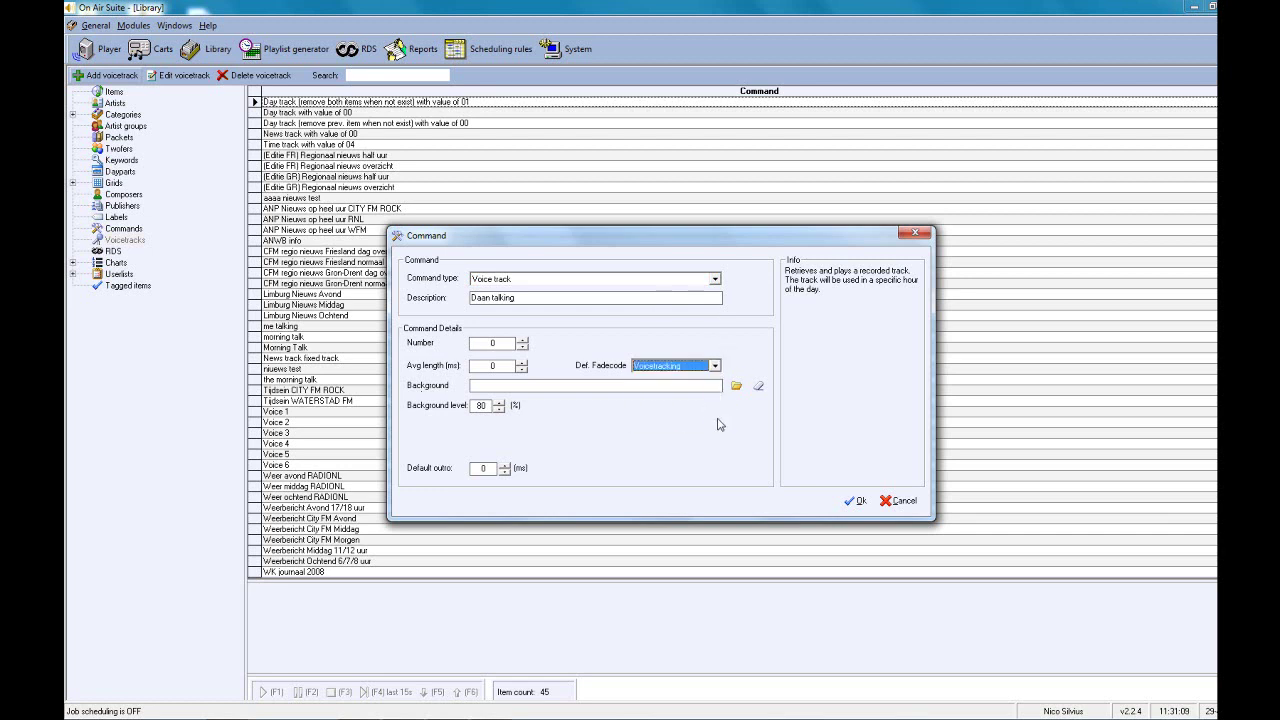
left_click(856, 501)
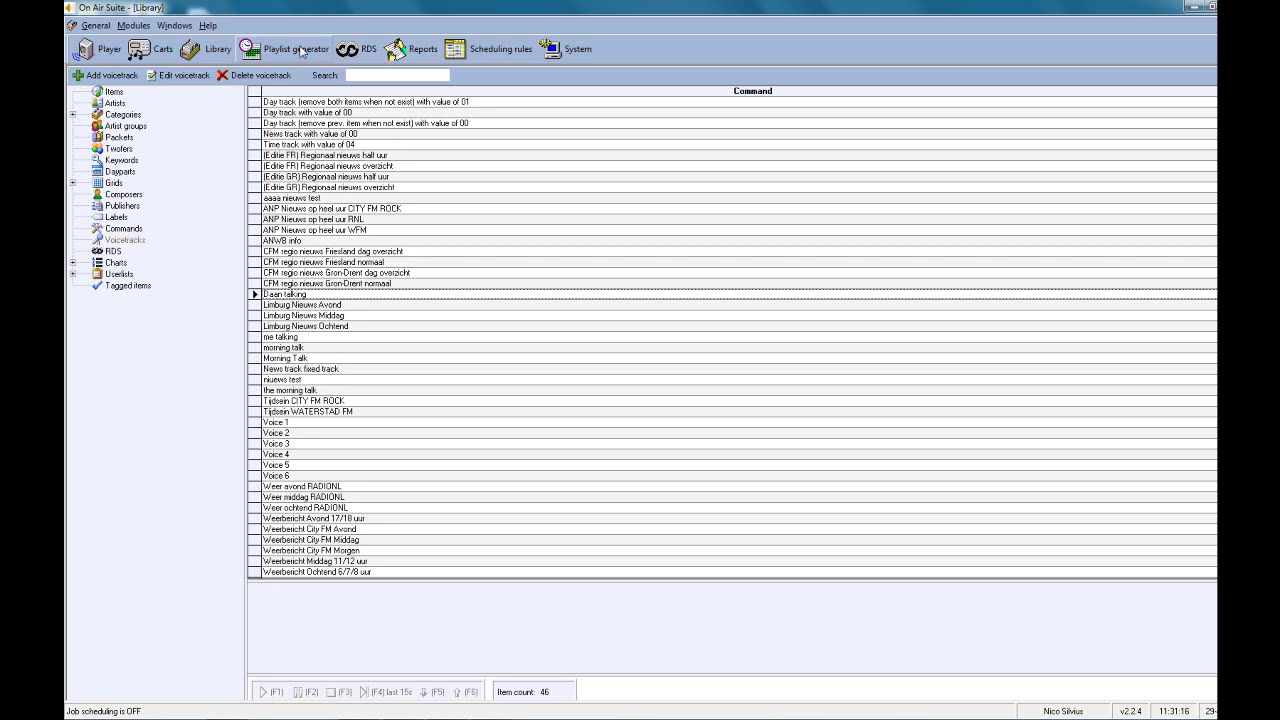
Step: In the Playlist generator, open hour 20 of CITY FM ROCK's 28-4-2010 playlist and select I'M OUTTA TIME
left_click(295, 55)
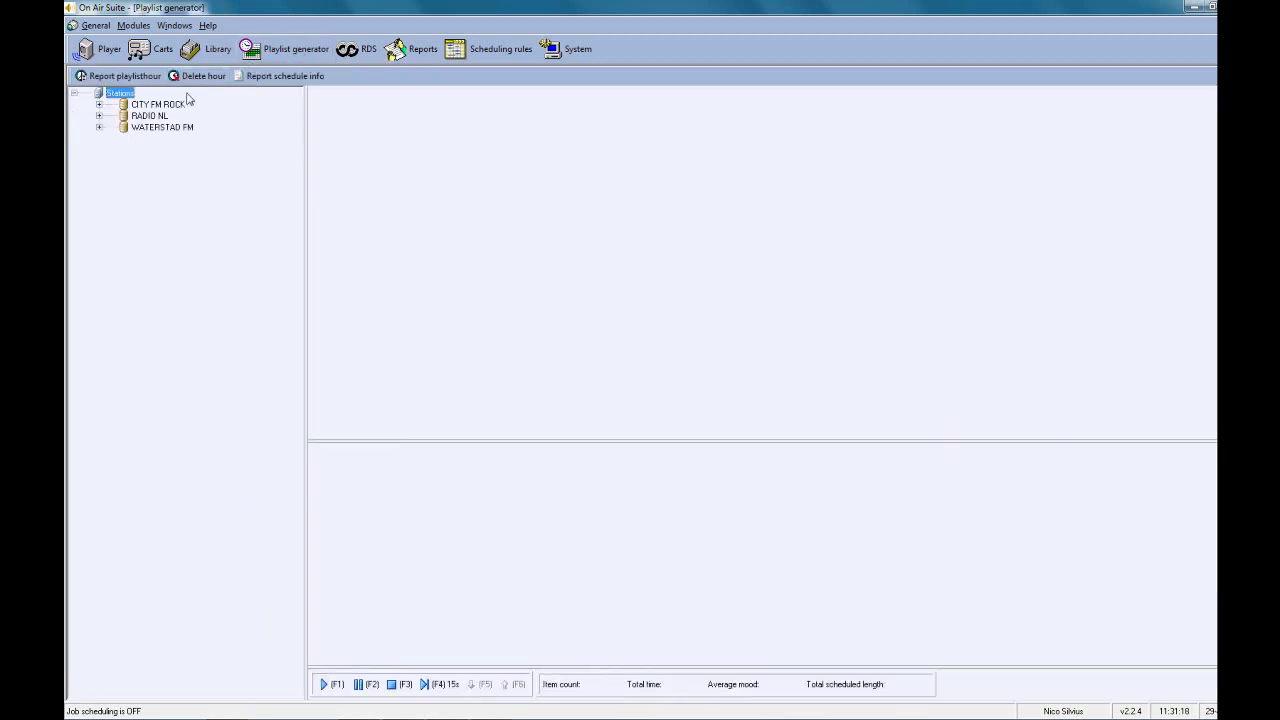
left_click(160, 105)
double_click(163, 105)
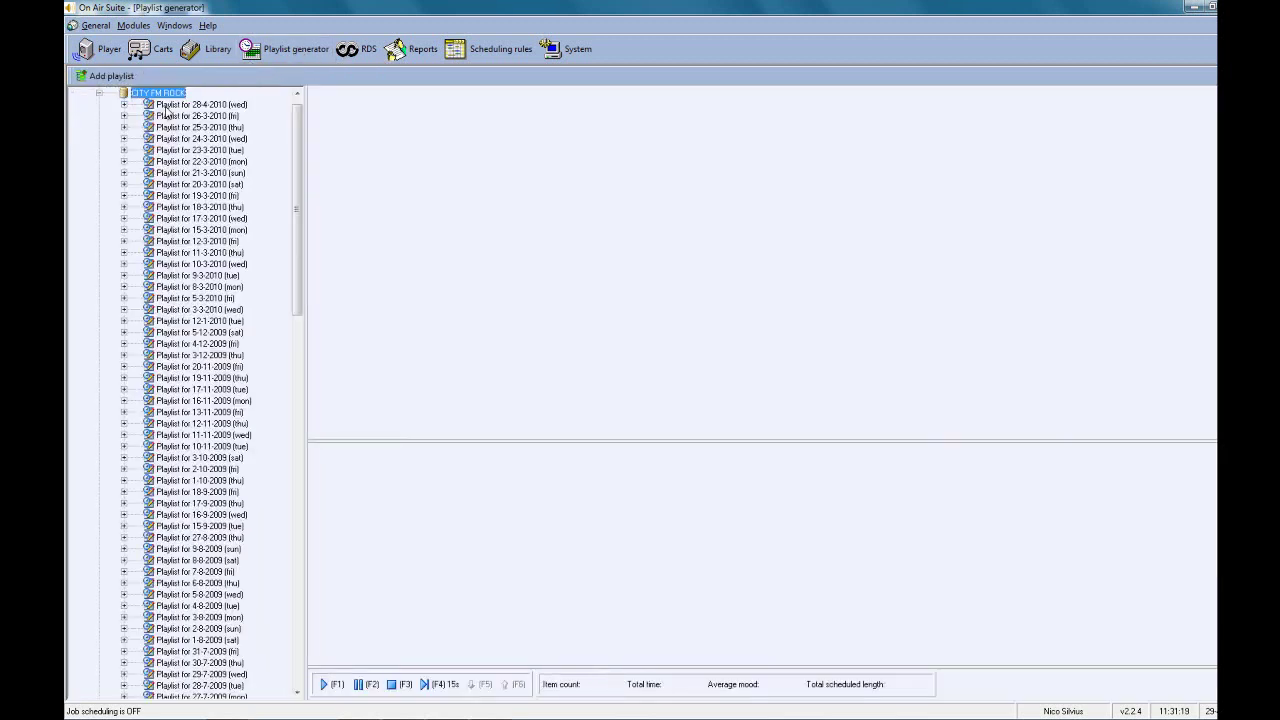
double_click(166, 106)
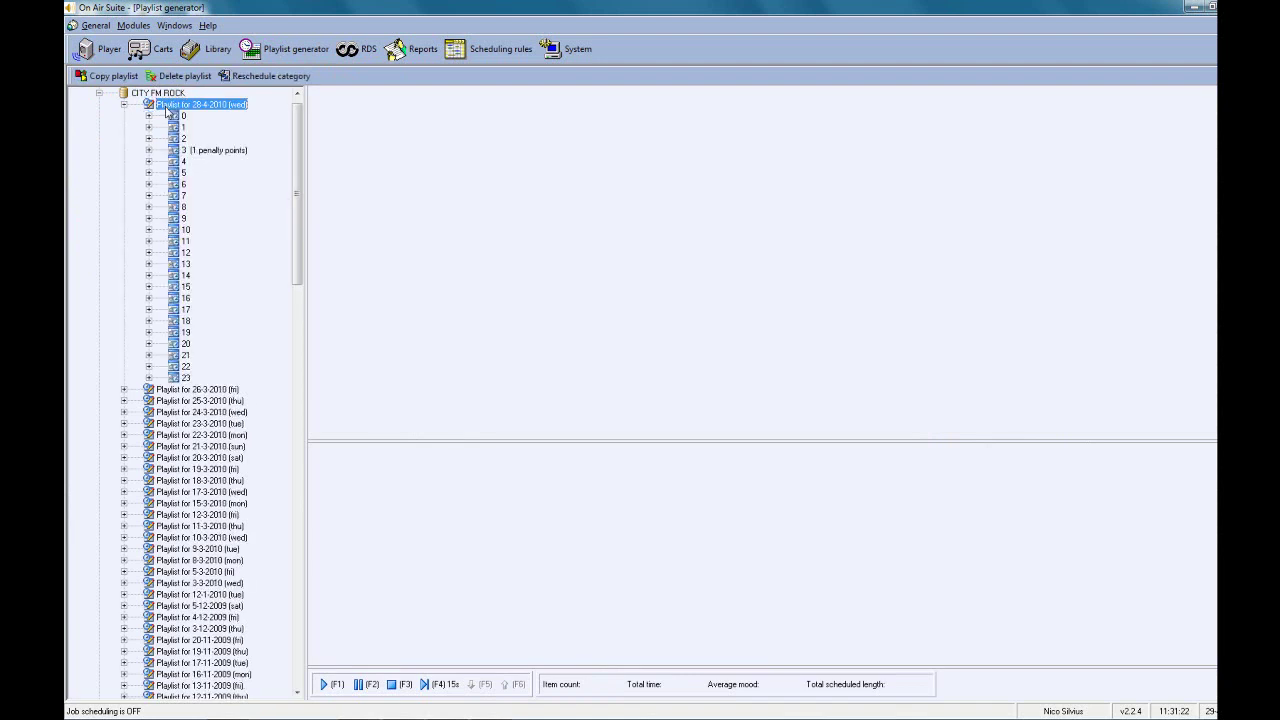
left_click(186, 344)
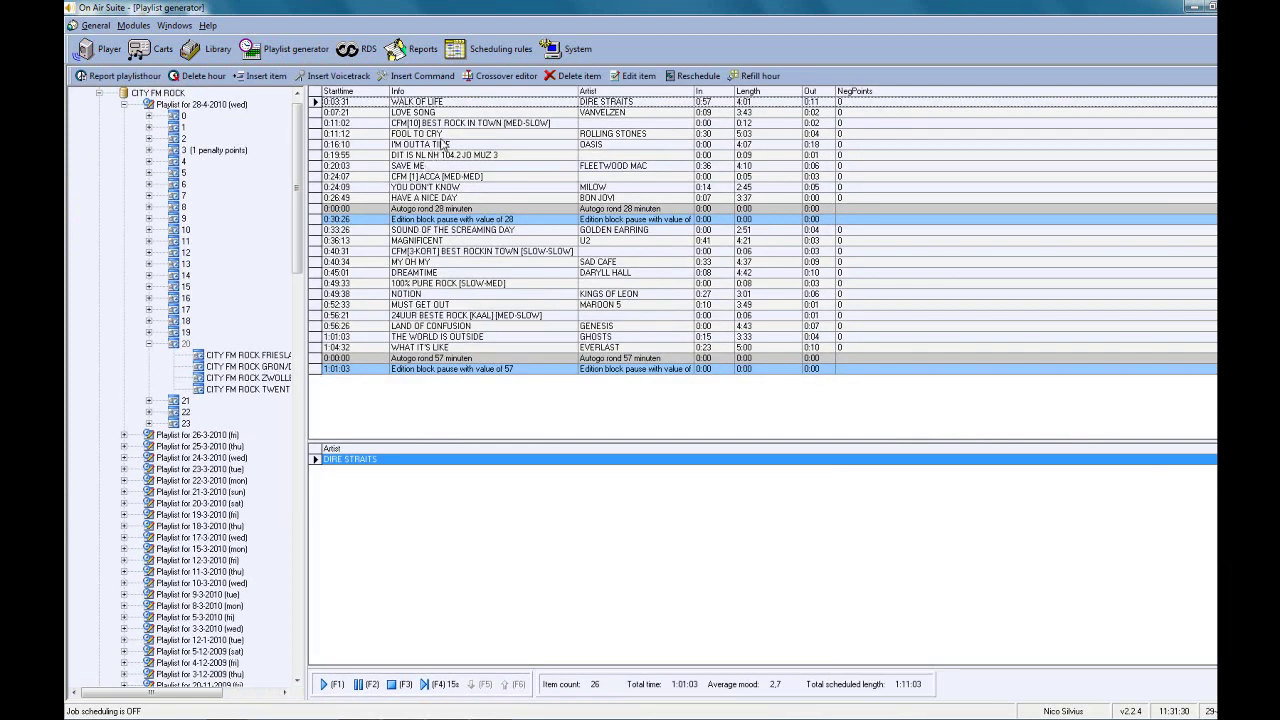
left_click(498, 145)
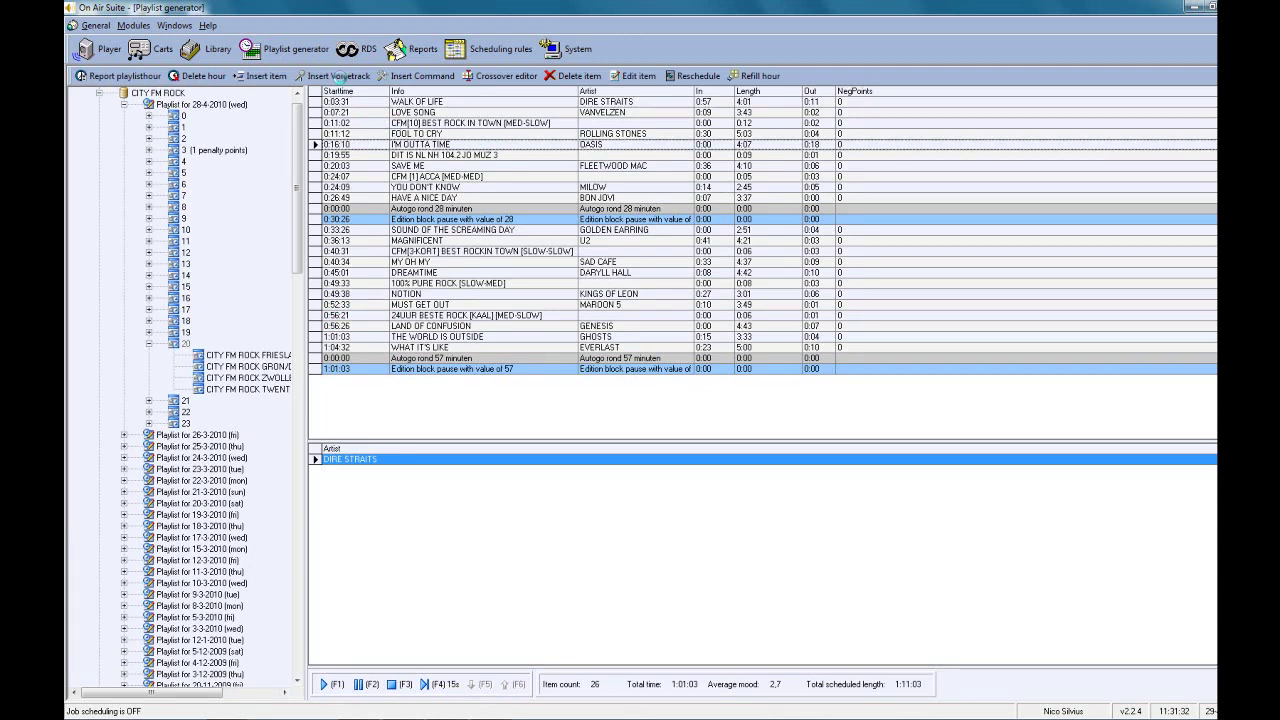
Step: Insert the 'Daan talking' voicetrack into hour 20 ahead of I'M OUTTA TIME
left_click(343, 77)
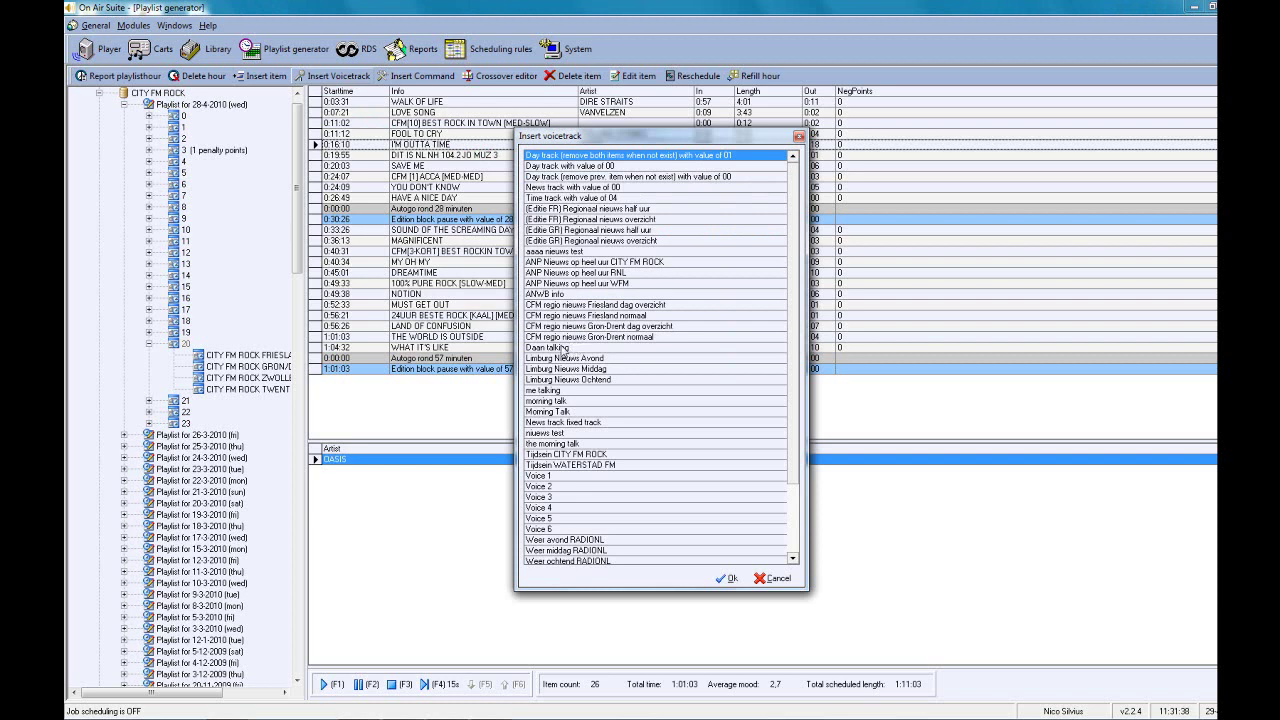
left_click(563, 349)
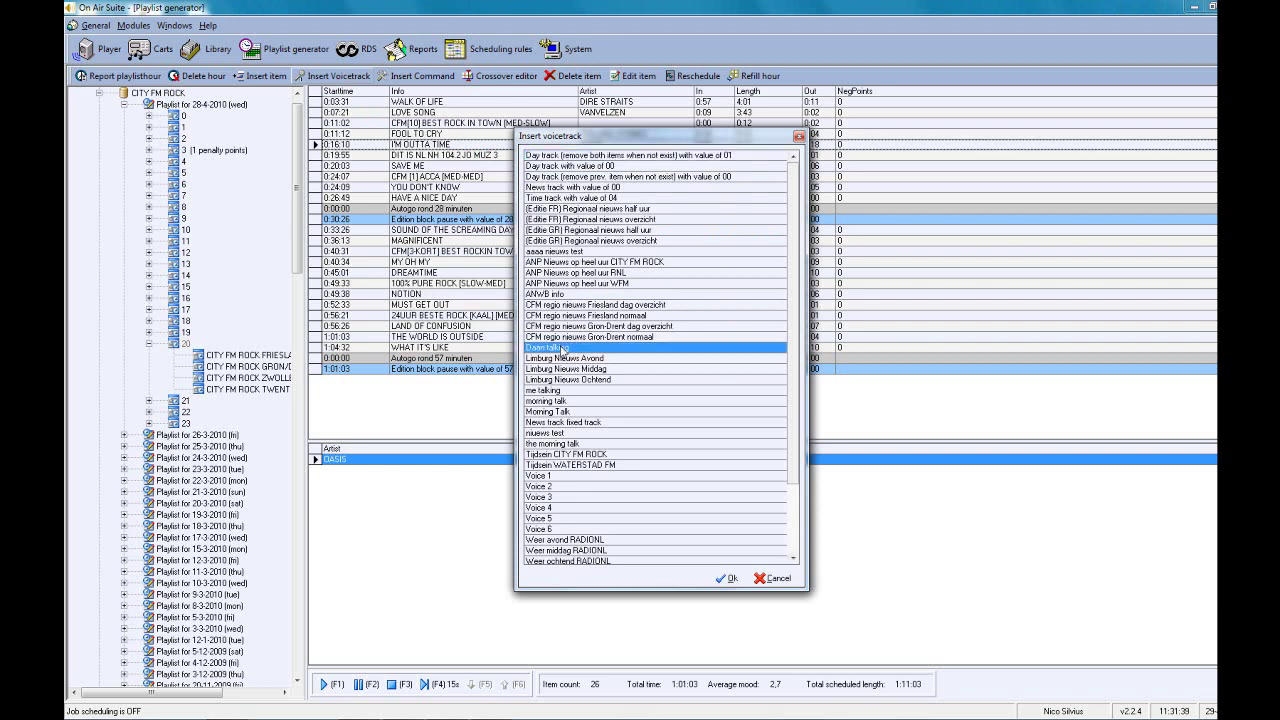
left_click(729, 580)
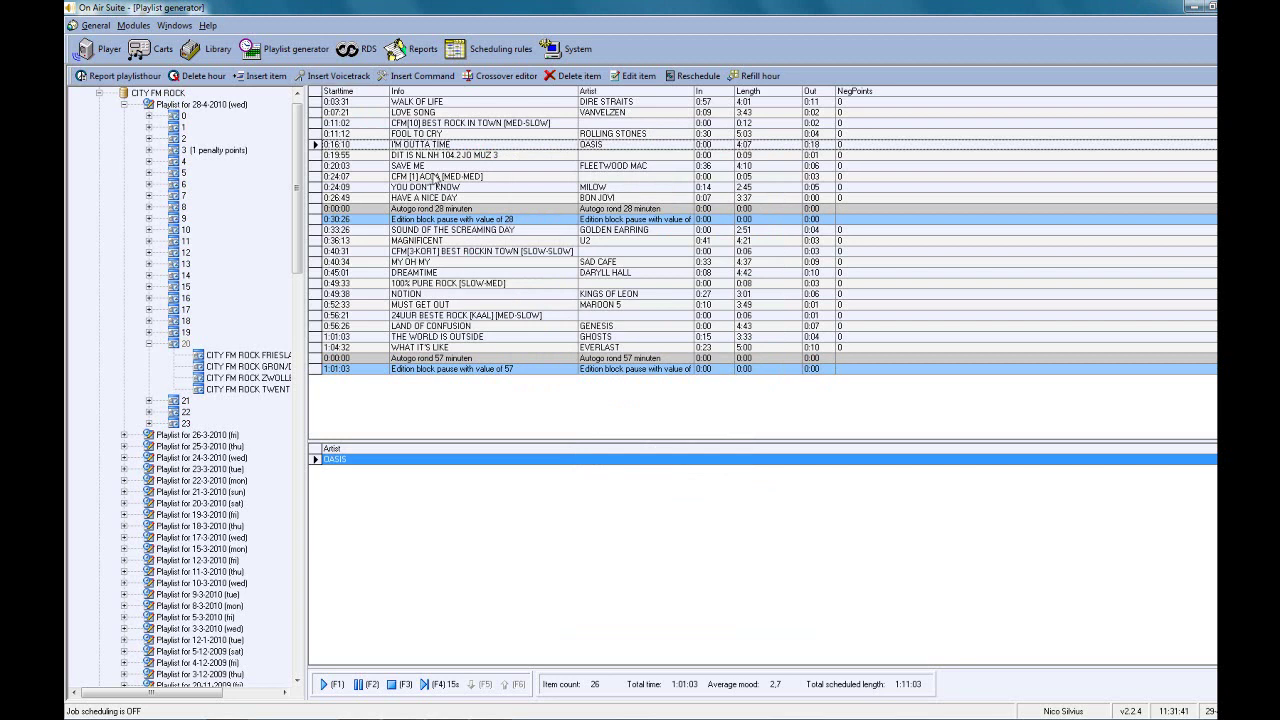
Step: Open the Crossover Editor for the red voicetrack row and start recording with Space
right_click(432, 147)
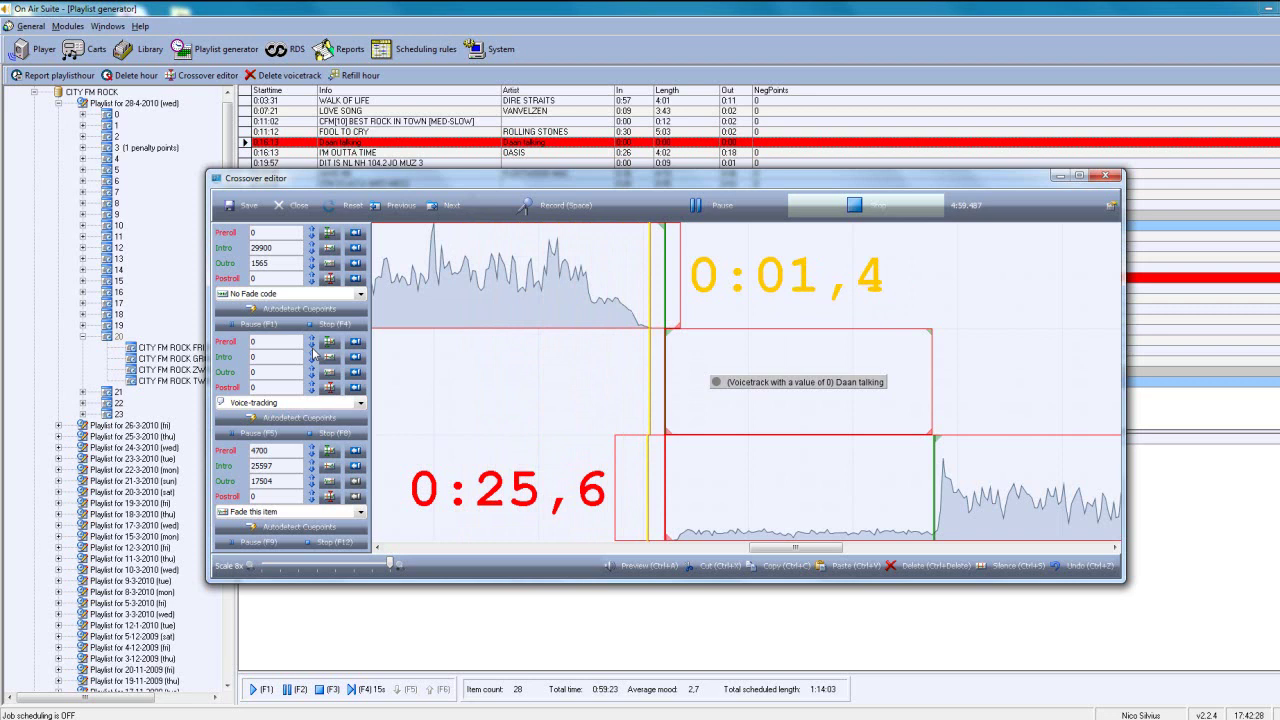
key("space")
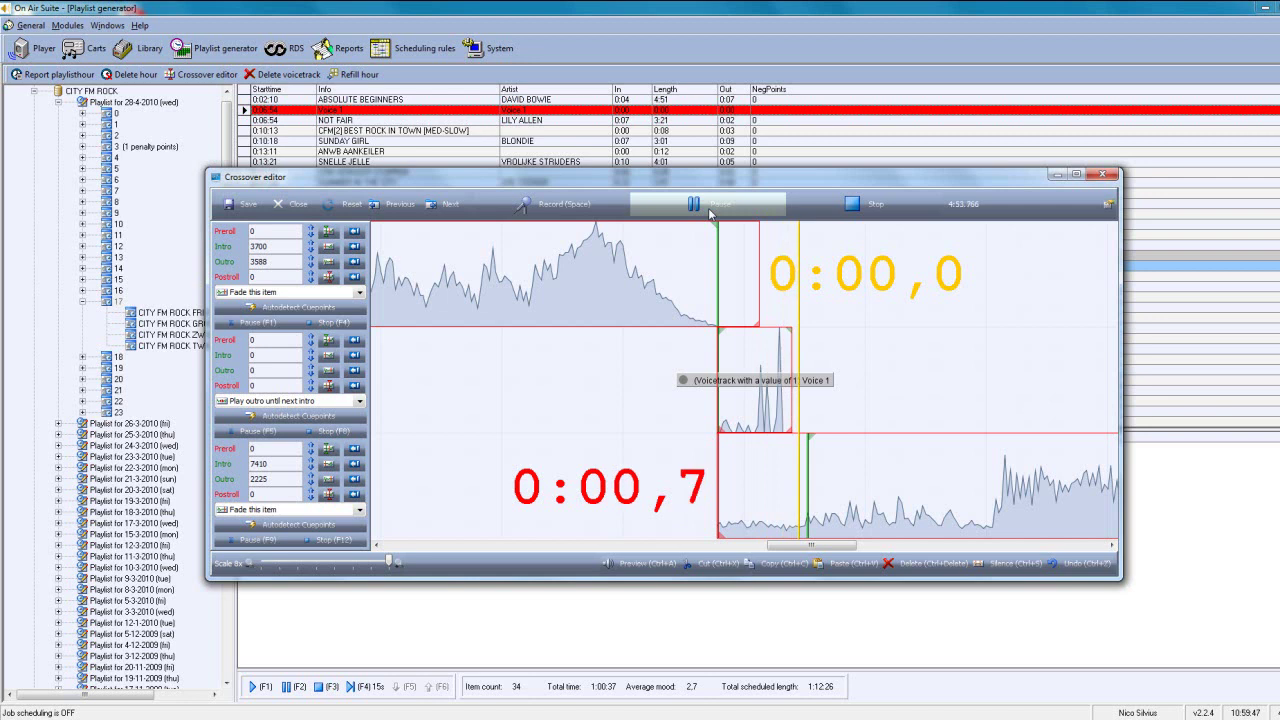
Step: Pause, delete the unwanted end of the Voice 1 waveform, then replay from before the voice
left_click(710, 212)
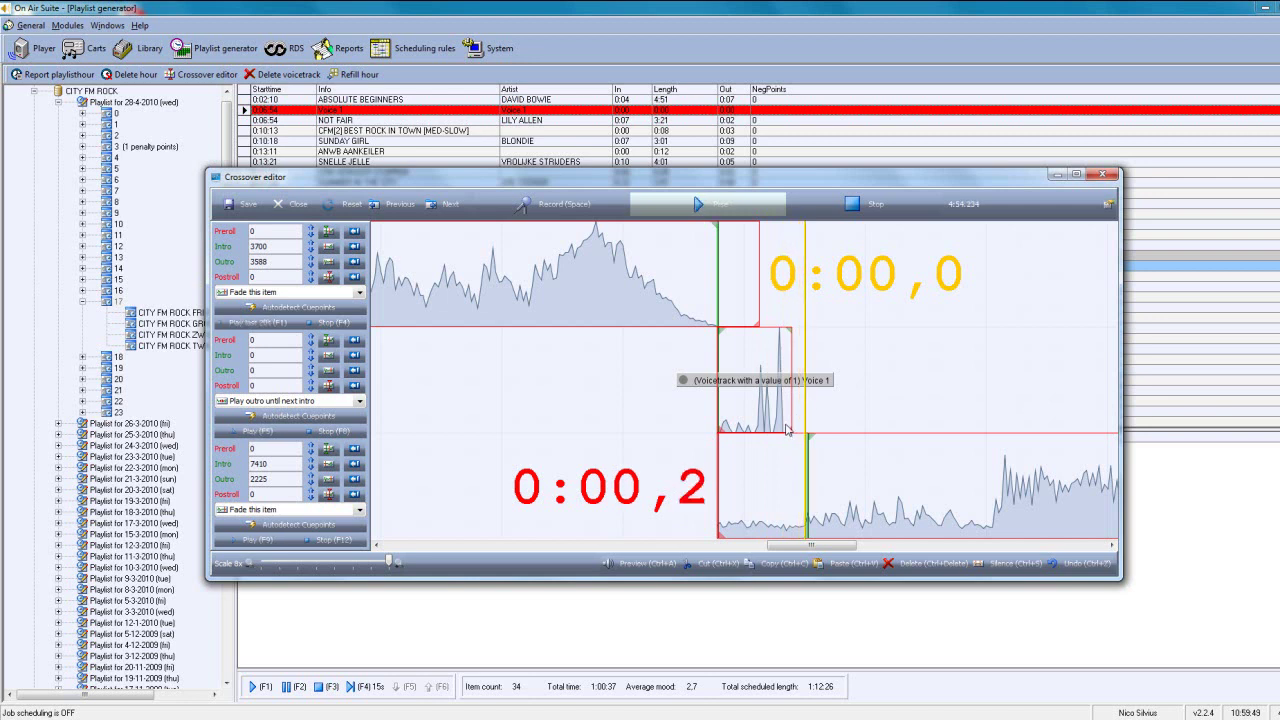
left_click_drag(787, 429, 760, 430)
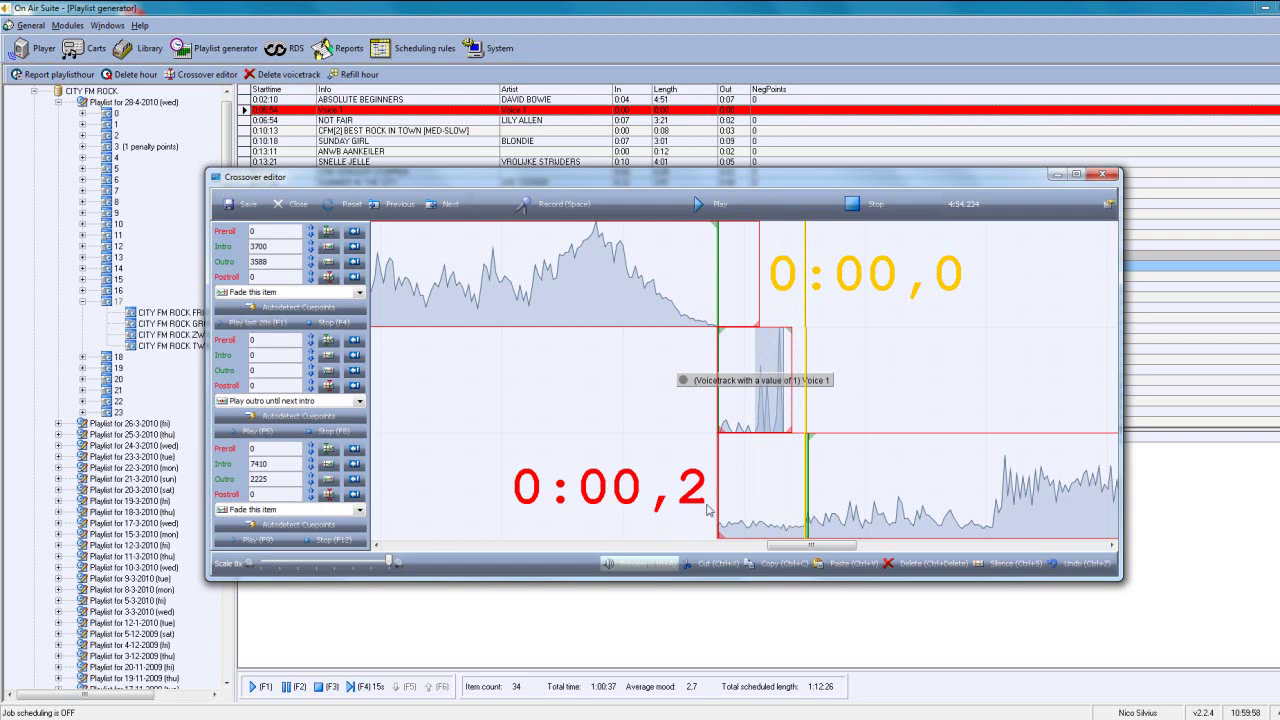
left_click(911, 568)
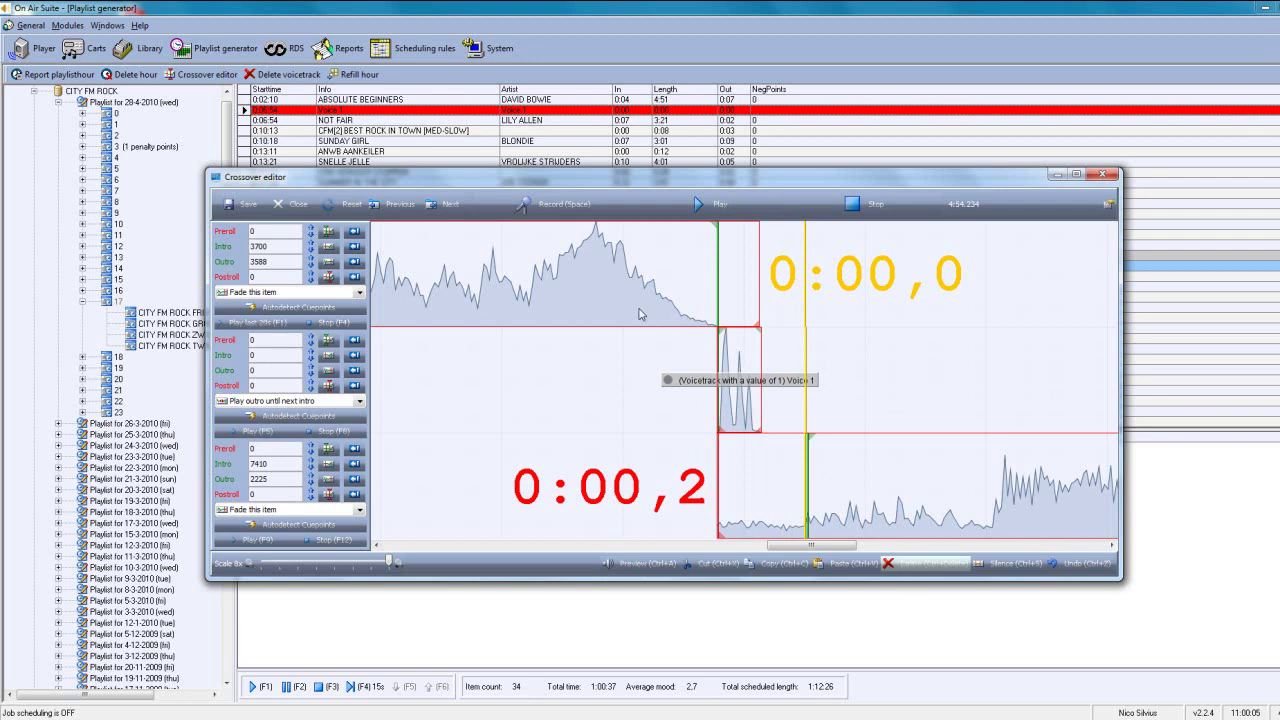
left_click(640, 314)
left_click(718, 212)
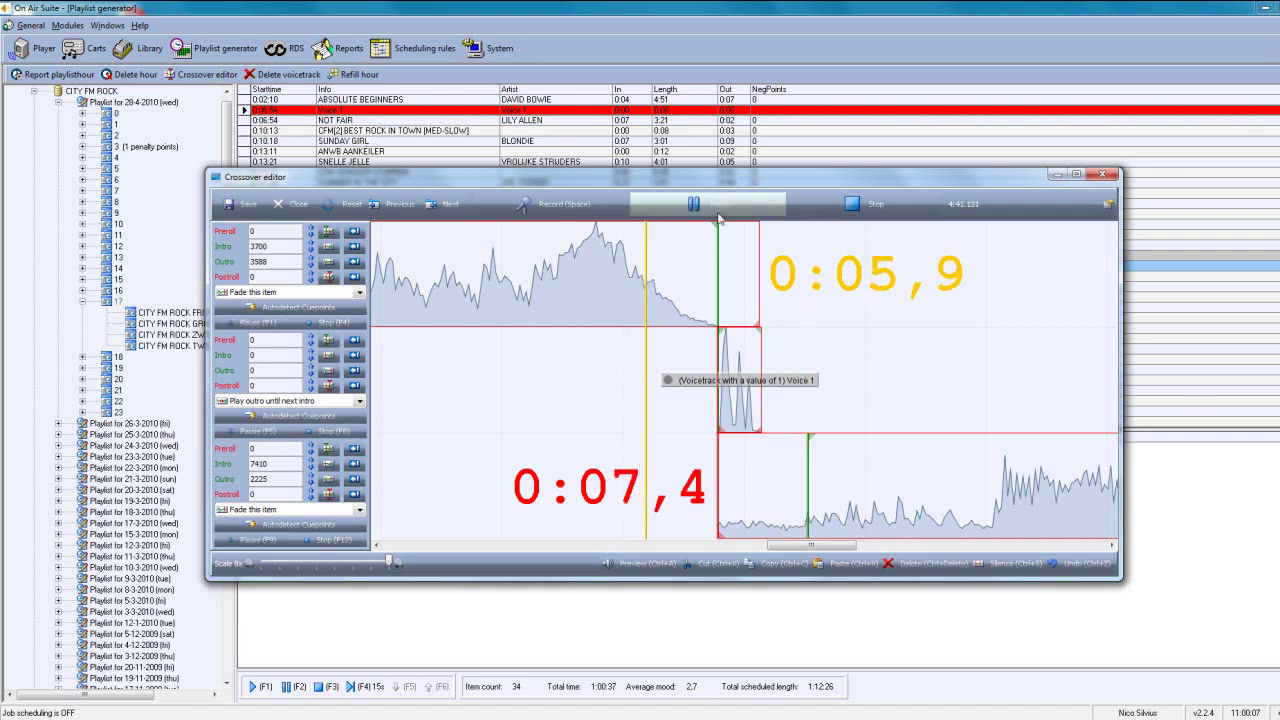